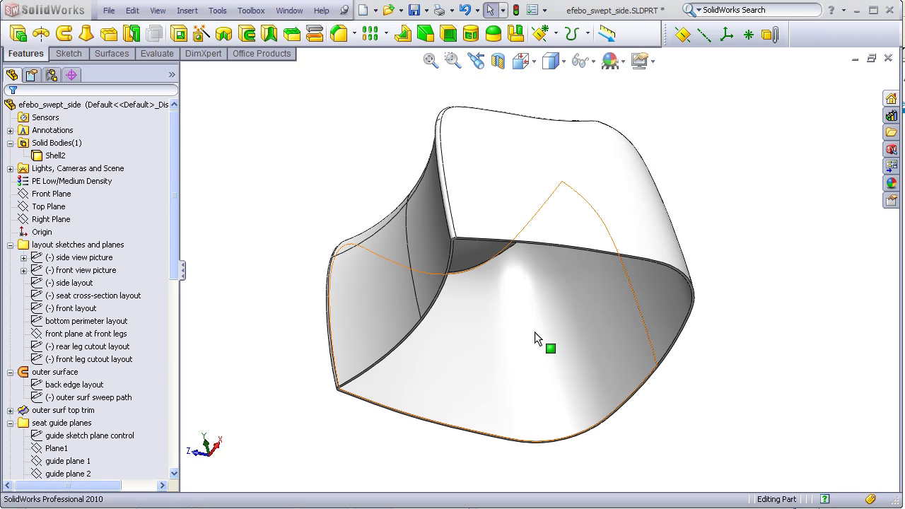
Step: Orbit the shelled chair body to a front three-quarter view with its layout sketches shown
{"action": "middle_click_drag", "start_coordinate": [535, 339], "coordinate": [555, 473]}
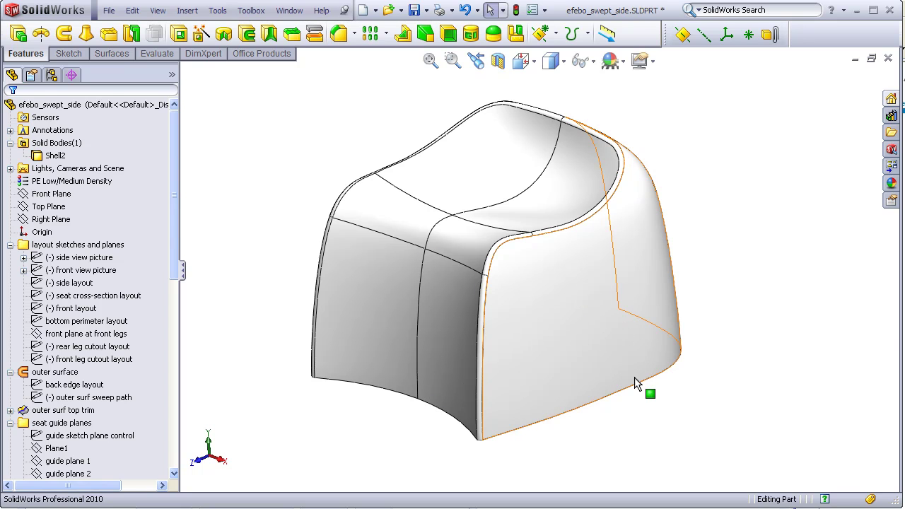
{"action": "middle_click_drag", "start_coordinate": [344, 373], "coordinate": [686, 400]}
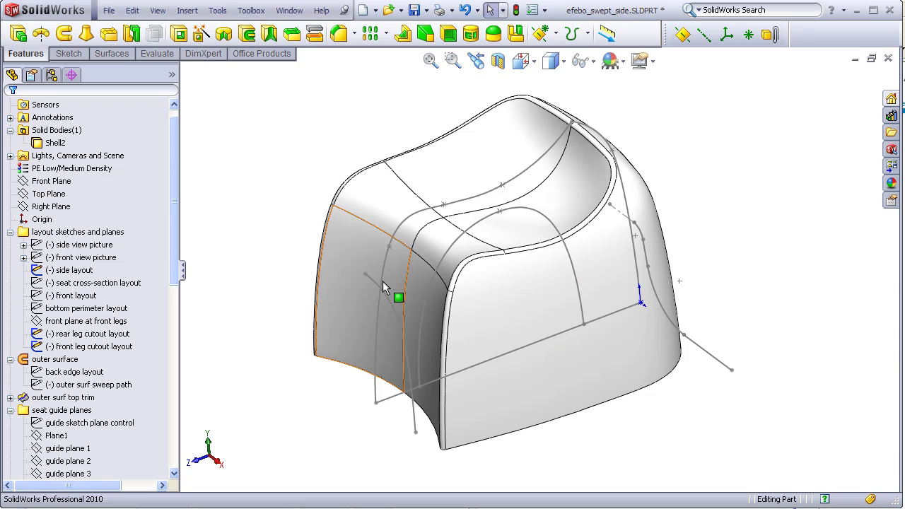
Step: Orbit around the chair from front, side and rear, then reveal the rolled-back leg cutout features
{"action": "middle_click_drag", "start_coordinate": [417, 394], "coordinate": [464, 276]}
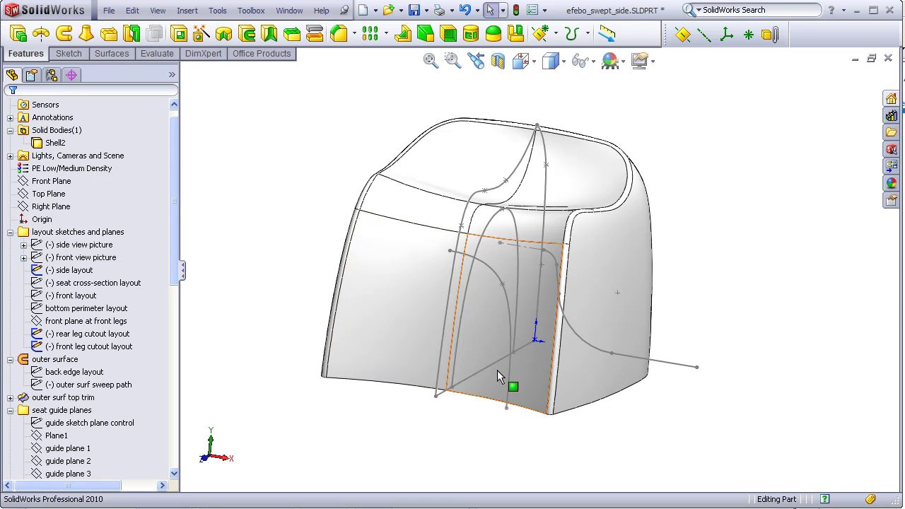
{"action": "middle_click_drag", "start_coordinate": [497, 370], "coordinate": [672, 259]}
{"action": "middle_click_drag", "start_coordinate": [669, 335], "coordinate": [590, 295]}
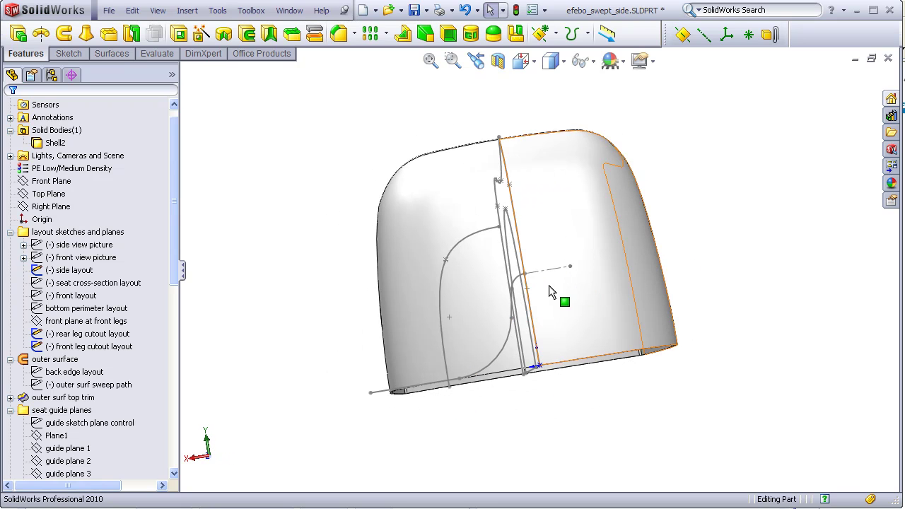
{"action": "middle_click_drag", "start_coordinate": [542, 318], "coordinate": [705, 300]}
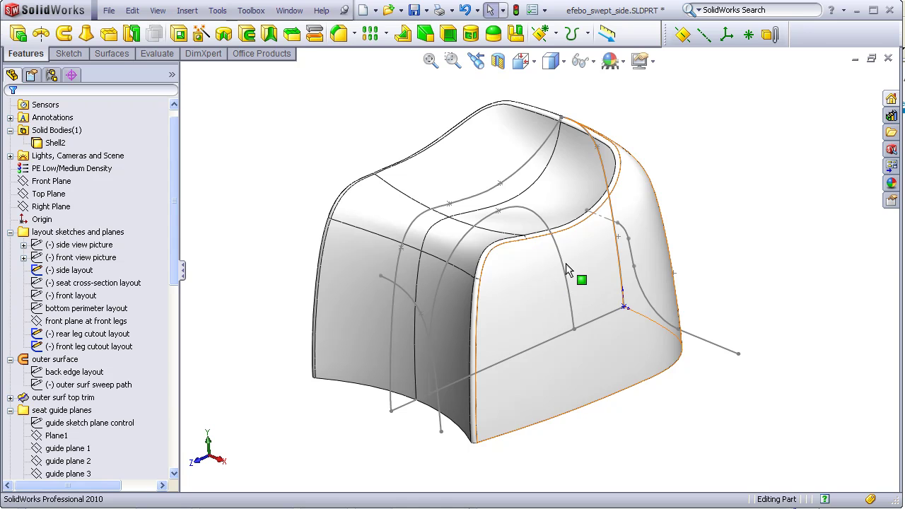
{"action": "left_click", "coordinate": [597, 244]}
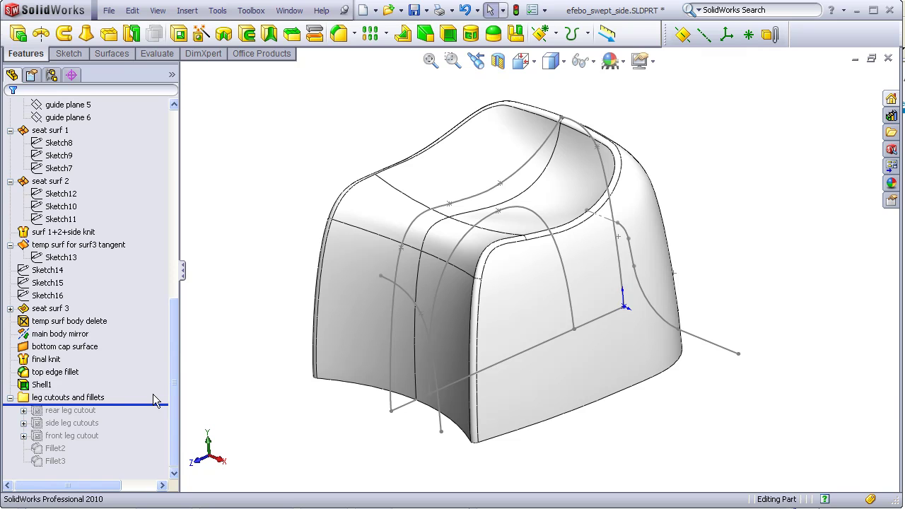
Step: Roll the model forward through the rear leg cutout and check it from behind
{"action": "left_click_drag", "start_coordinate": [151, 406], "coordinate": [151, 417]}
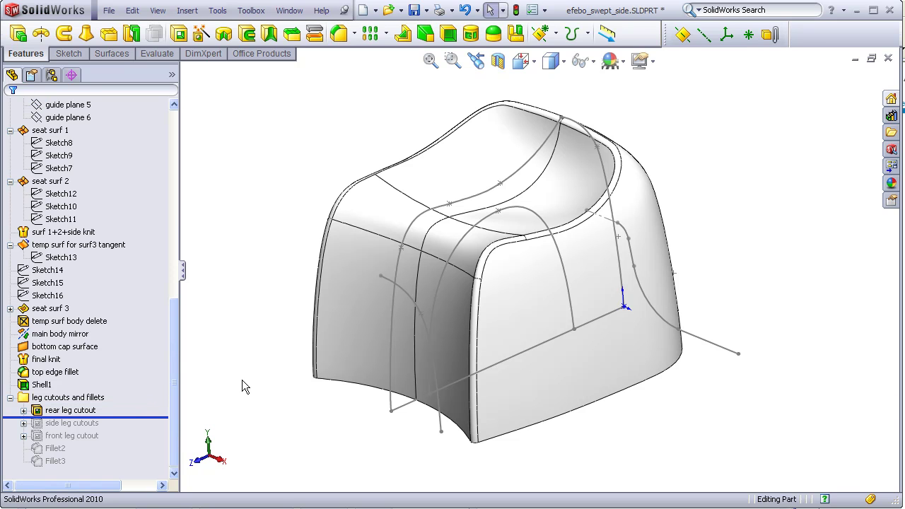
{"action": "middle_click_drag", "start_coordinate": [242, 386], "coordinate": [212, 360]}
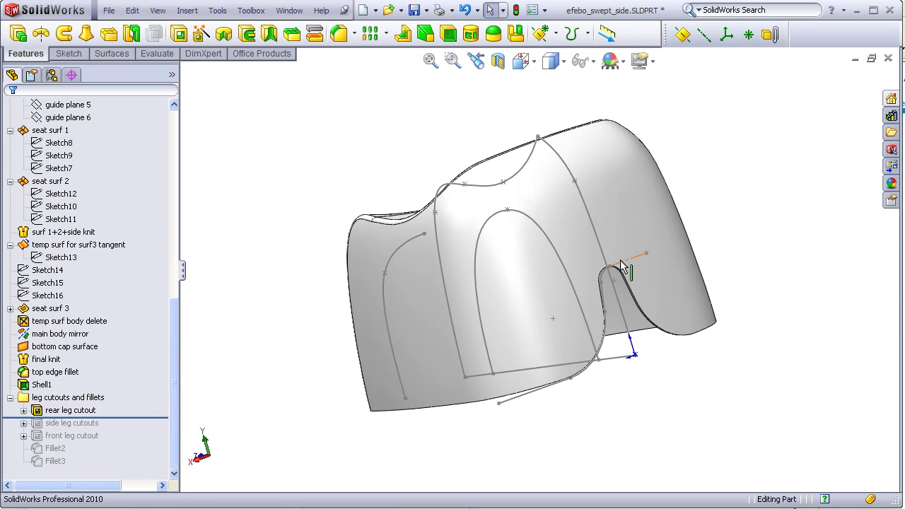
{"action": "mouse_move", "coordinate": [145, 417]}
{"action": "left_mouse_down"}
{"action": "mouse_move", "coordinate": [145, 407]}
{"action": "mouse_move", "coordinate": [149, 417]}
{"action": "left_mouse_up"}
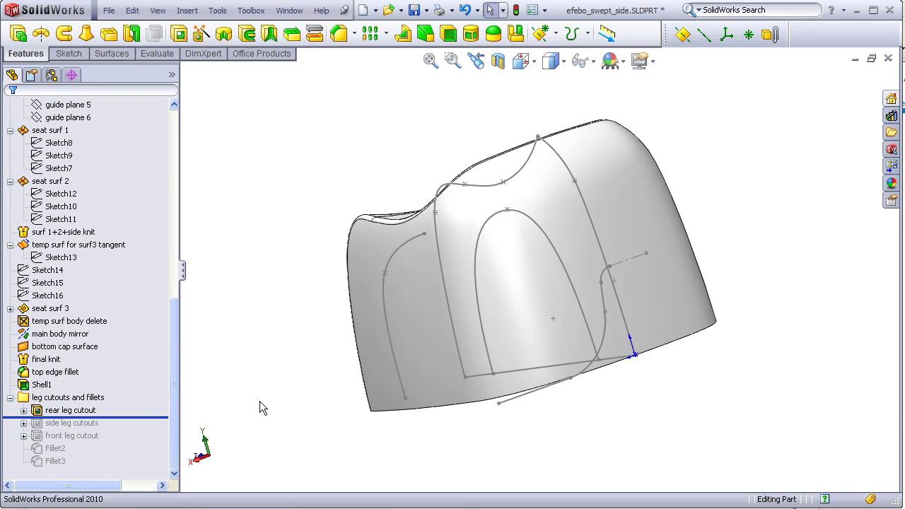
{"action": "middle_click_drag", "start_coordinate": [260, 401], "coordinate": [380, 400]}
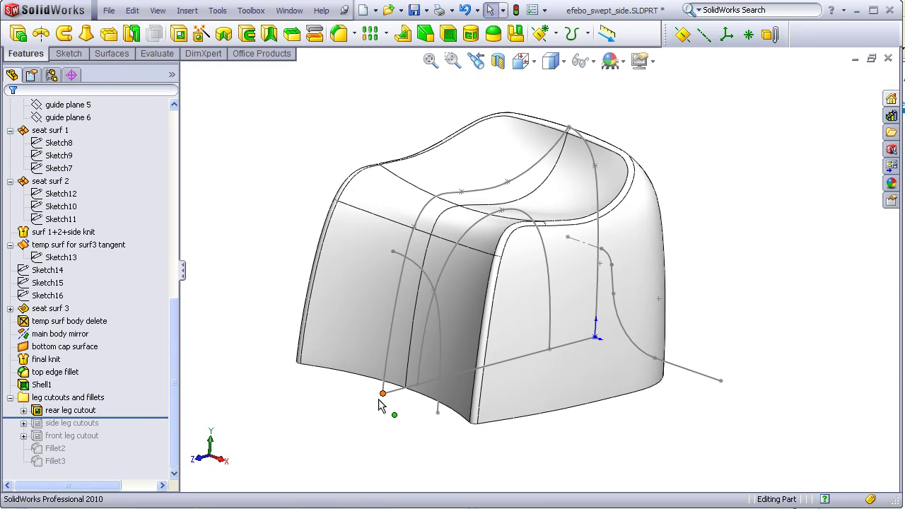
Step: Roll forward through the side leg cutouts and front leg cutout, checking the side arch
{"action": "left_click_drag", "start_coordinate": [161, 418], "coordinate": [166, 430]}
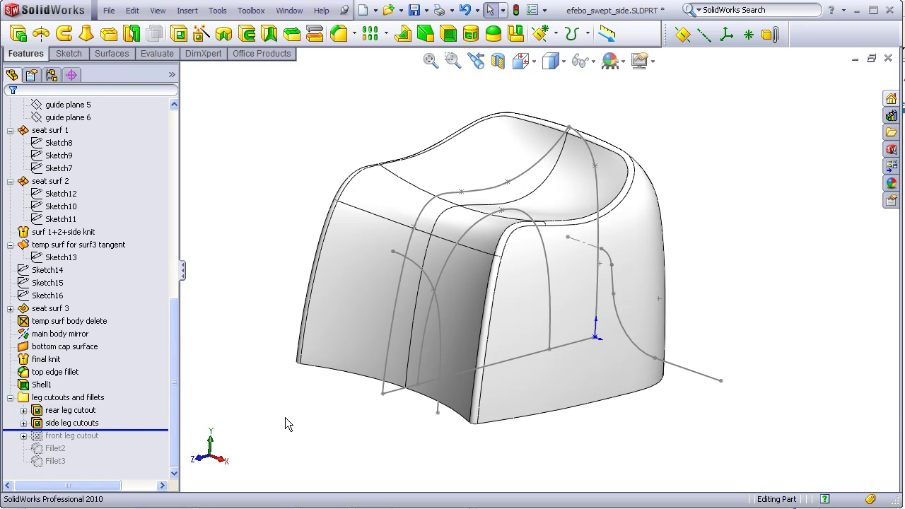
{"action": "middle_click_drag", "start_coordinate": [285, 417], "coordinate": [238, 398]}
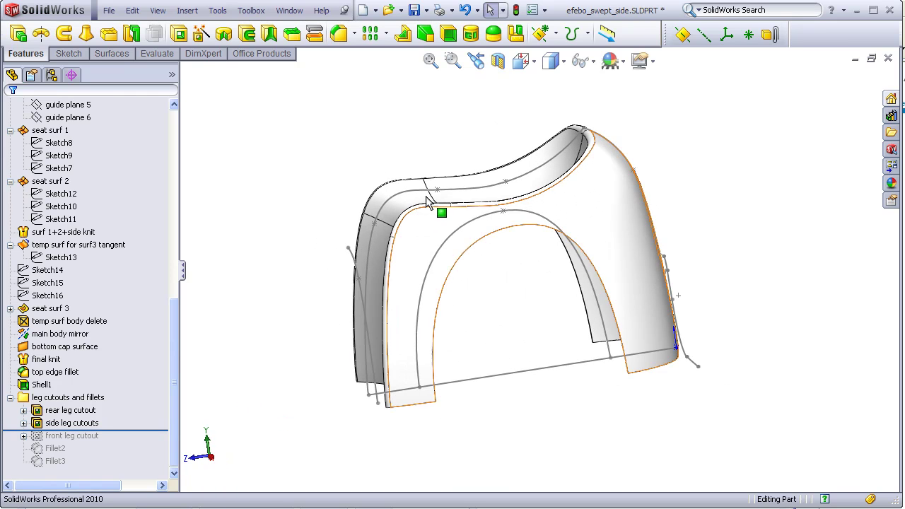
{"action": "middle_click_drag", "start_coordinate": [562, 302], "coordinate": [608, 315]}
{"action": "mouse_move", "coordinate": [145, 430]}
{"action": "left_mouse_down"}
{"action": "mouse_move", "coordinate": [155, 429]}
{"action": "mouse_move", "coordinate": [157, 442]}
{"action": "left_mouse_up"}
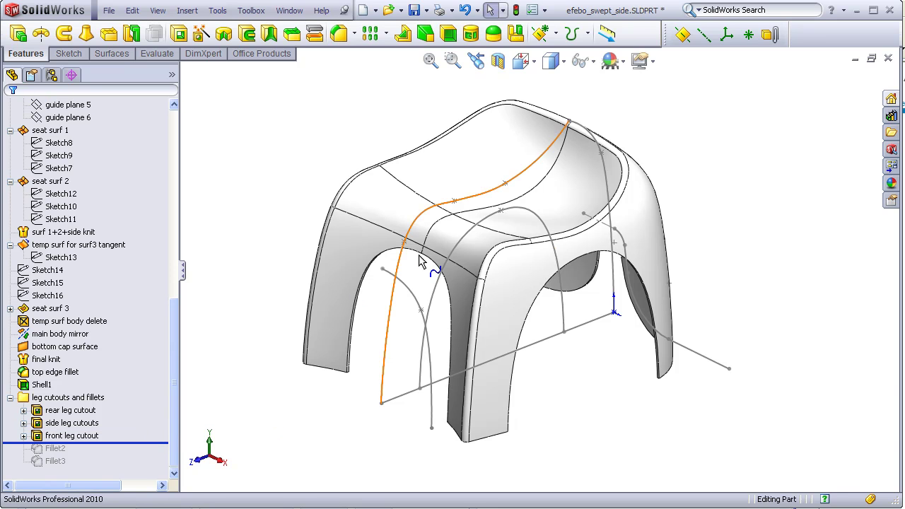
Step: Roll the model forward past Fillet2 and Fillet3 to smooth the leg openings
{"action": "left_click_drag", "start_coordinate": [163, 444], "coordinate": [163, 455]}
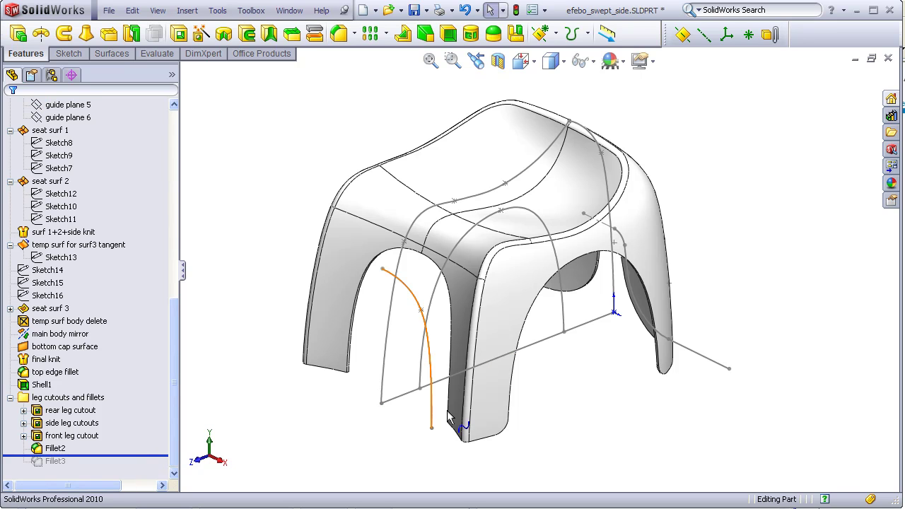
{"action": "scroll", "coordinate": [527, 418], "scroll_direction": "down", "scroll_amount": 3}
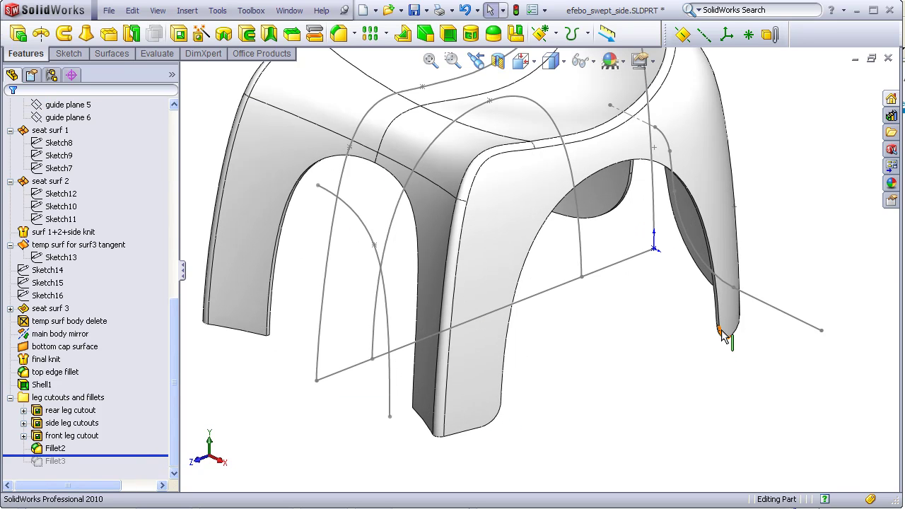
{"action": "left_click_drag", "start_coordinate": [162, 455], "coordinate": [162, 468]}
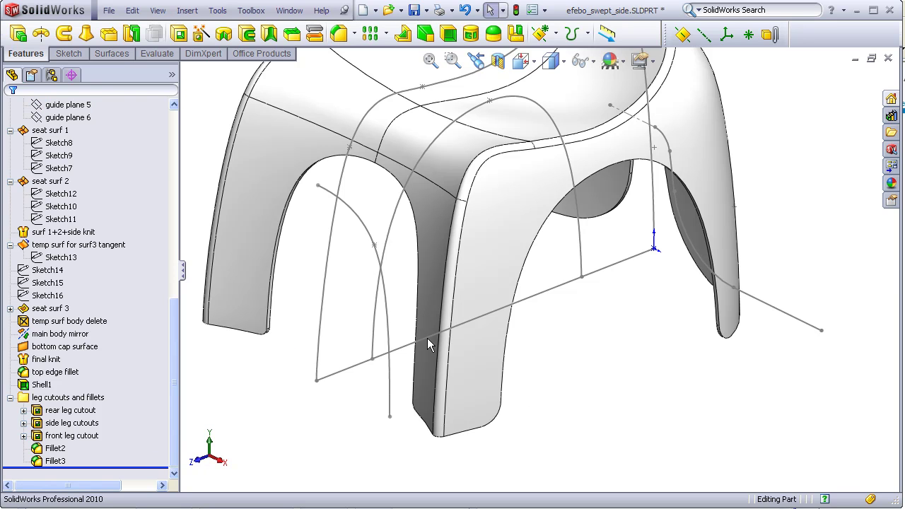
{"action": "scroll", "coordinate": [581, 353], "scroll_direction": "up", "scroll_amount": 3}
Step: Hide all sketches with View > Hide All Types so only the filleted body shows
{"action": "middle_click_drag", "start_coordinate": [581, 353], "coordinate": [505, 172]}
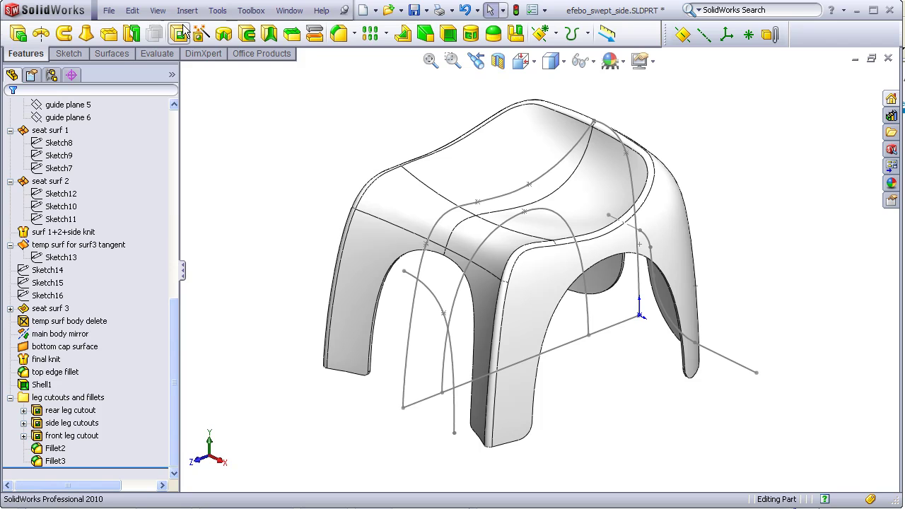
{"action": "left_click", "coordinate": [157, 10]}
{"action": "left_click", "coordinate": [193, 115]}
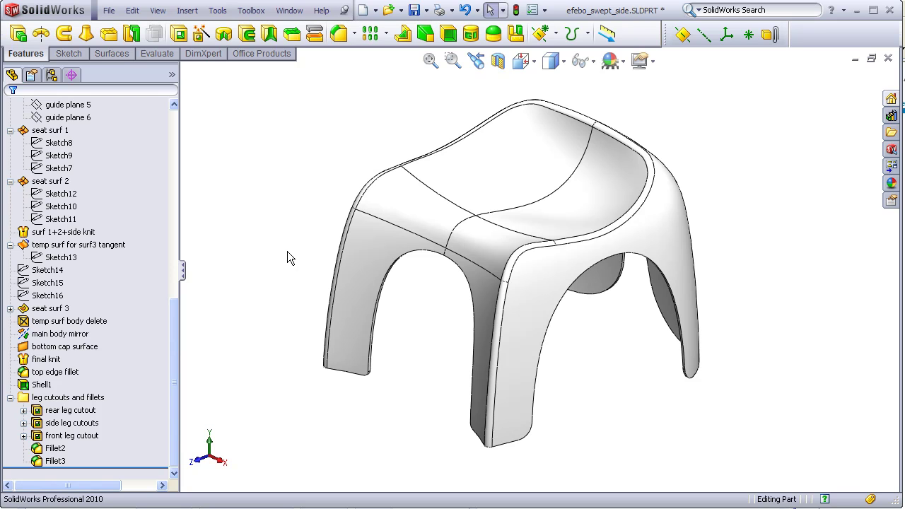
{"action": "middle_click_drag", "start_coordinate": [287, 257], "coordinate": [283, 247]}
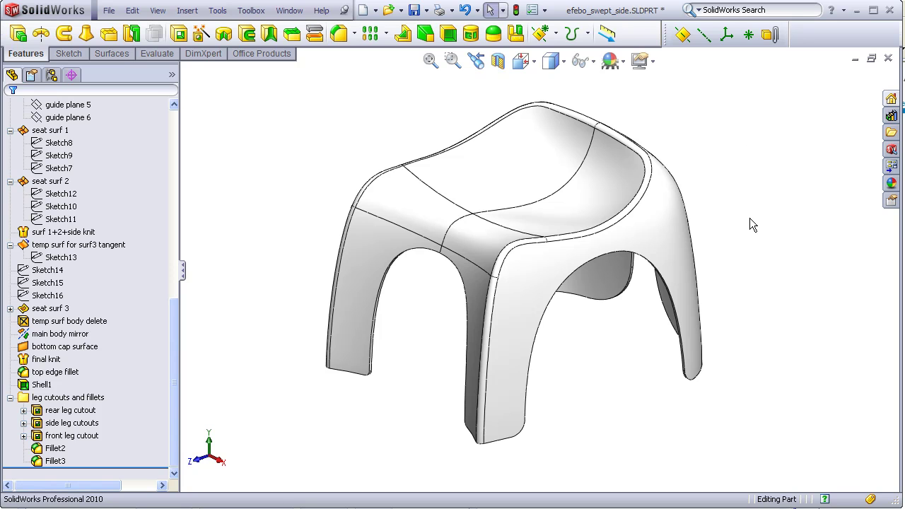
{"action": "middle_click_drag", "start_coordinate": [749, 226], "coordinate": [711, 205]}
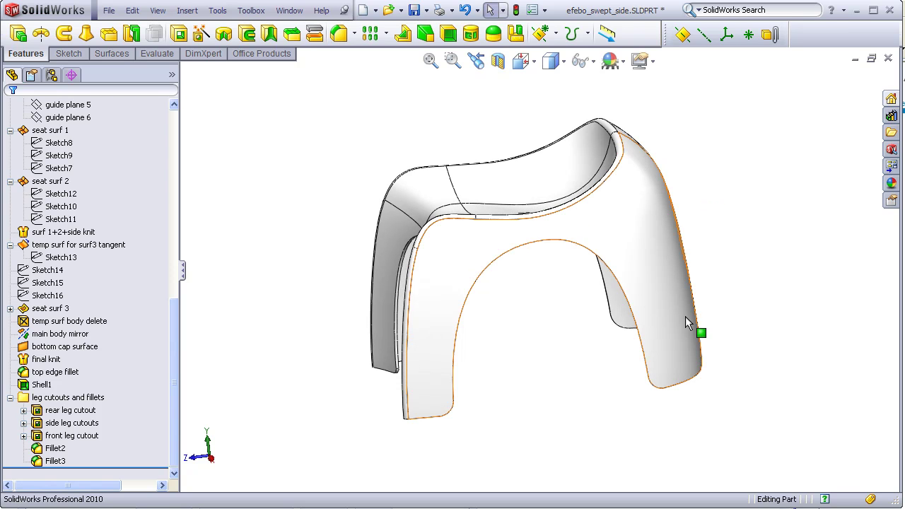
{"action": "middle_click_drag", "start_coordinate": [689, 336], "coordinate": [650, 309]}
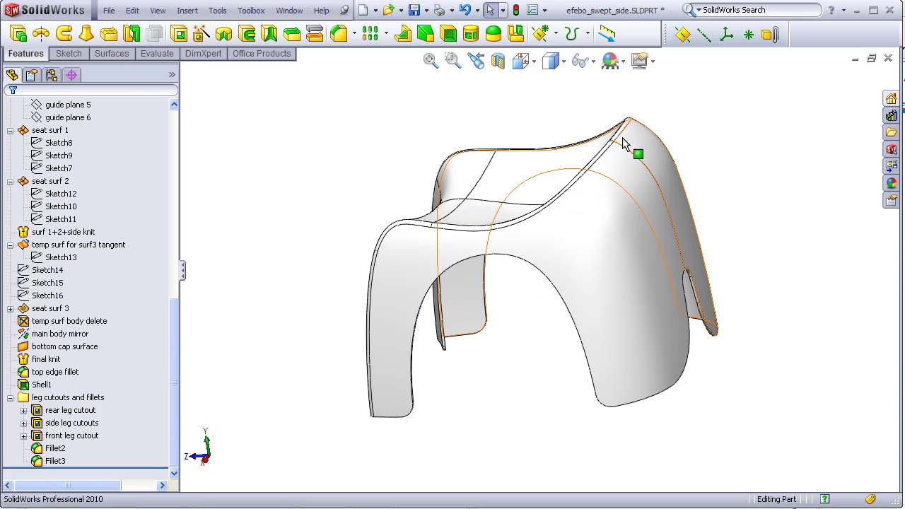
{"action": "middle_click_drag", "start_coordinate": [634, 213], "coordinate": [665, 263]}
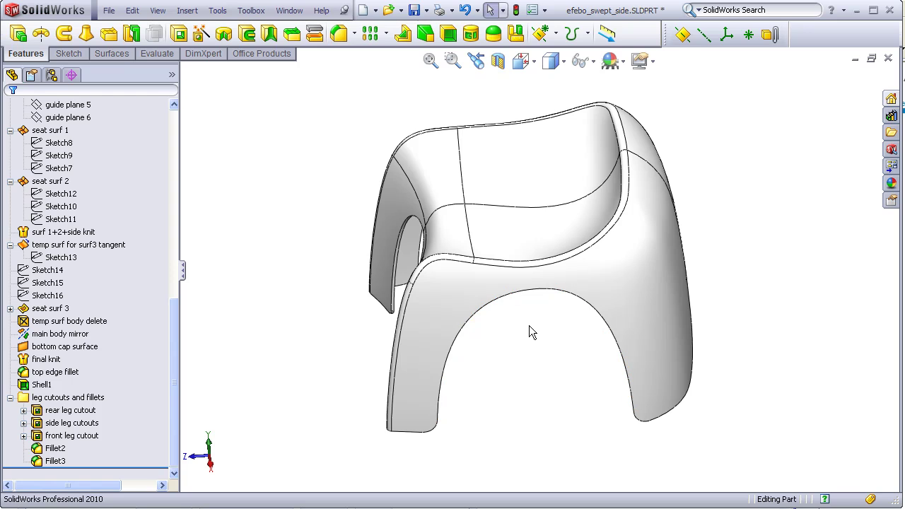
{"action": "middle_click_drag", "start_coordinate": [519, 381], "coordinate": [511, 299]}
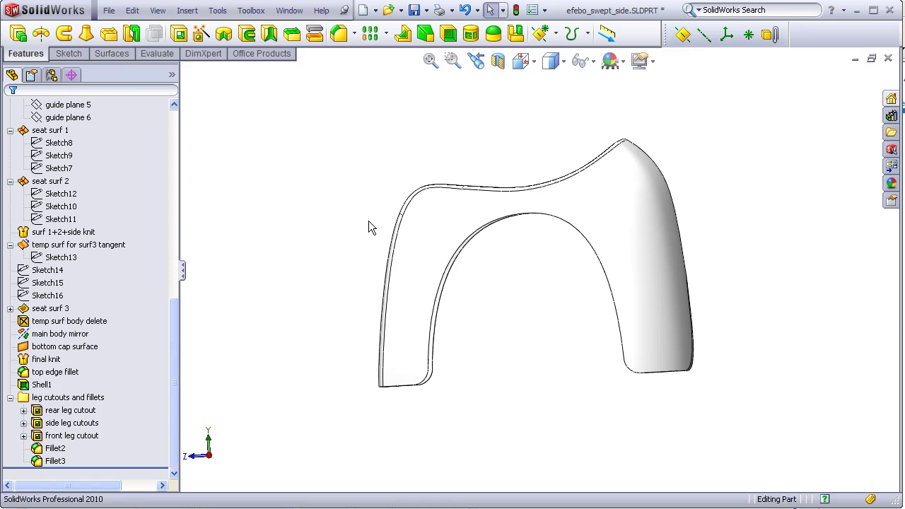
{"action": "middle_click_drag", "start_coordinate": [369, 220], "coordinate": [405, 268]}
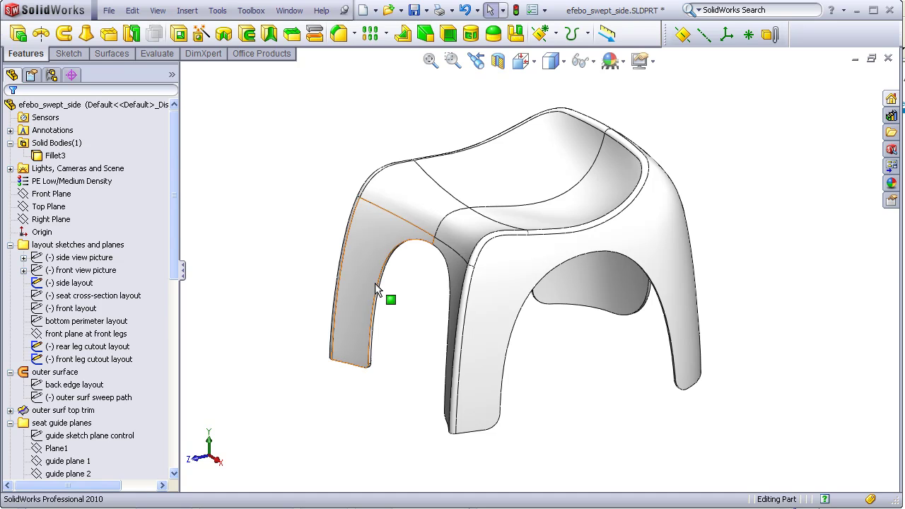
{"action": "left_click", "coordinate": [459, 273]}
{"action": "left_click", "coordinate": [466, 239]}
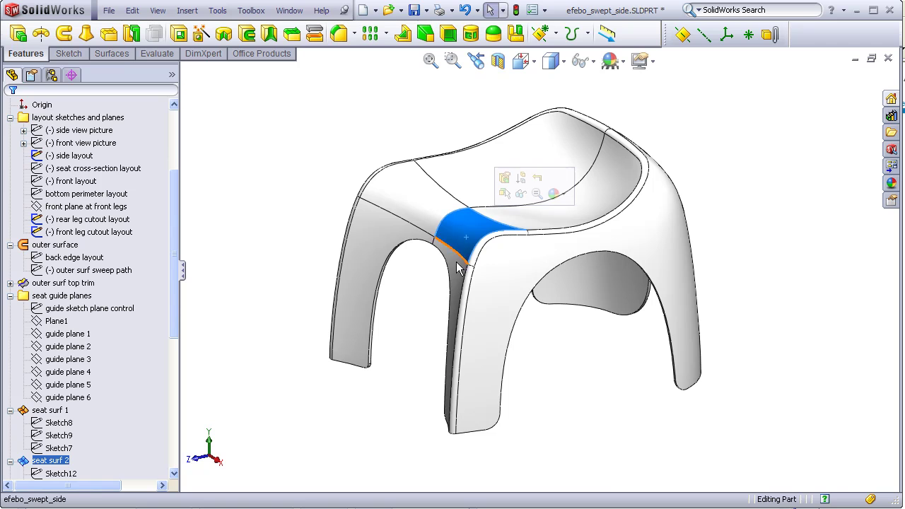
{"action": "left_click", "coordinate": [426, 296]}
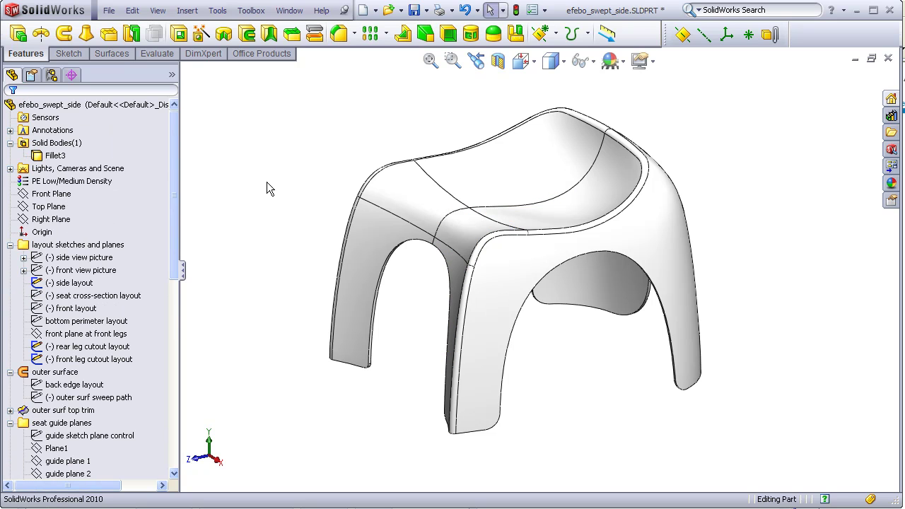
Step: Edit the bottom perimeter layout sketch and inspect its R700 and R150 arcs
{"action": "right_click", "coordinate": [80, 321]}
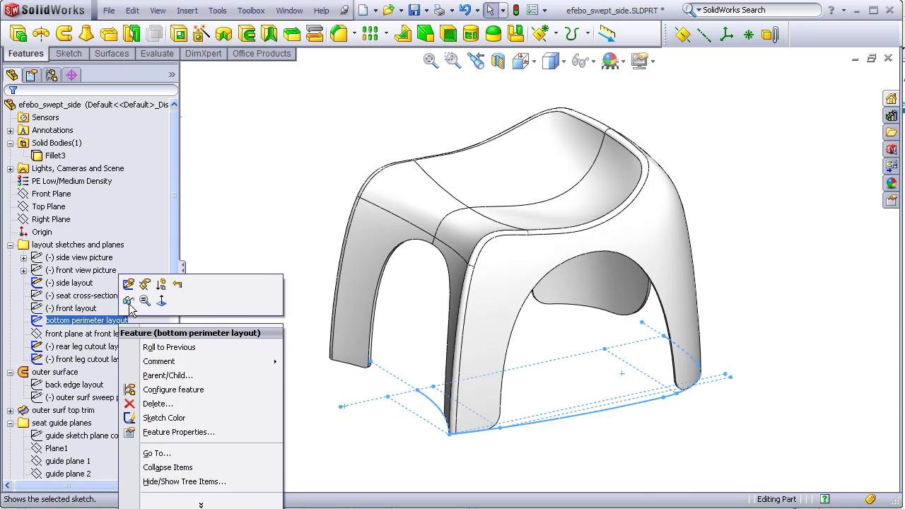
{"action": "left_click", "coordinate": [130, 285]}
{"action": "middle_click_drag", "start_coordinate": [372, 317], "coordinate": [375, 397]}
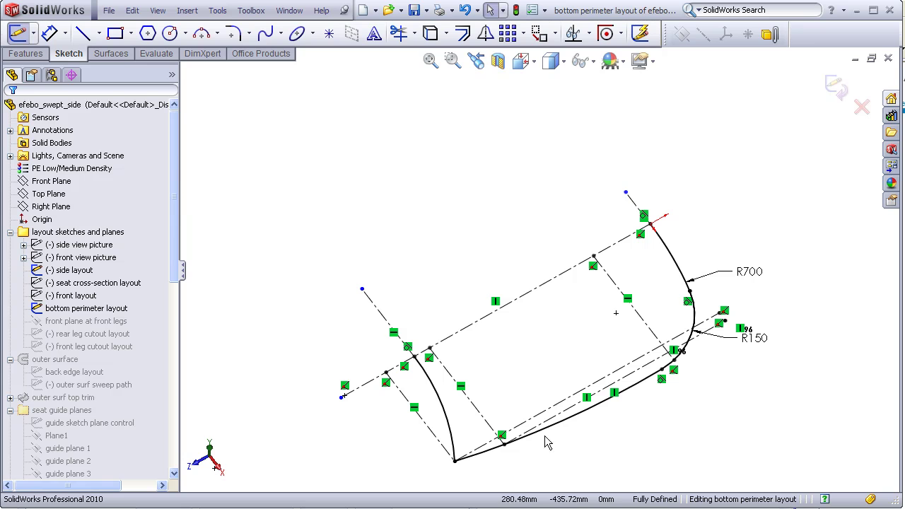
{"action": "left_click", "coordinate": [668, 382]}
{"action": "key", "text": "Escape"}
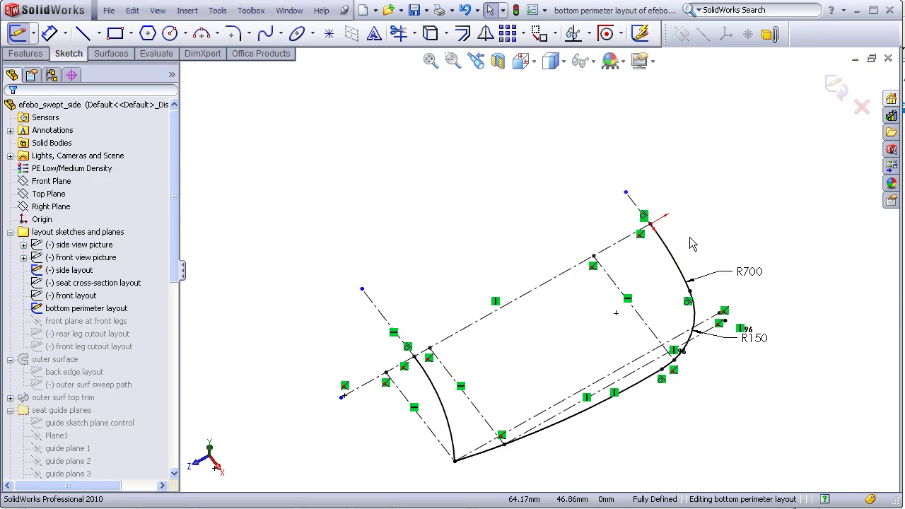